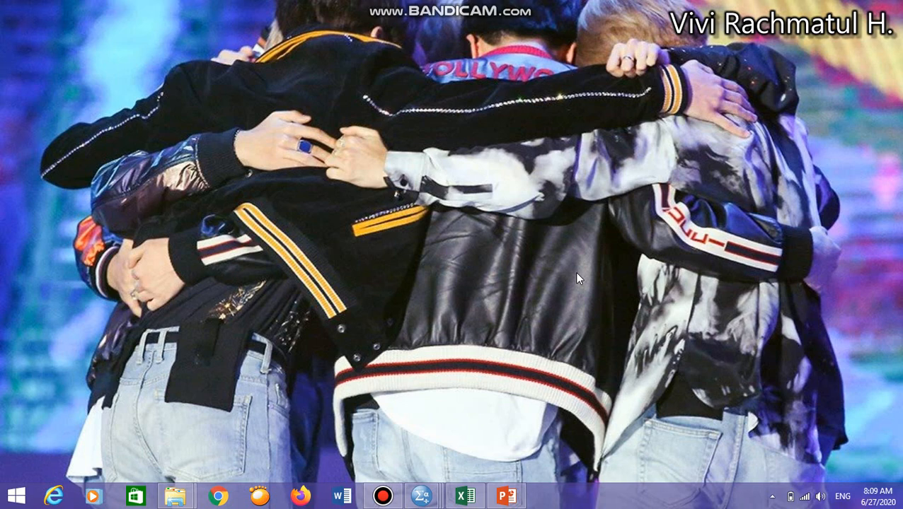
Step: Review the Uji Normalitas slide in PowerPoint, and view the Data X1 and Data X2 columns in Excel
click(506, 496)
click(77, 234)
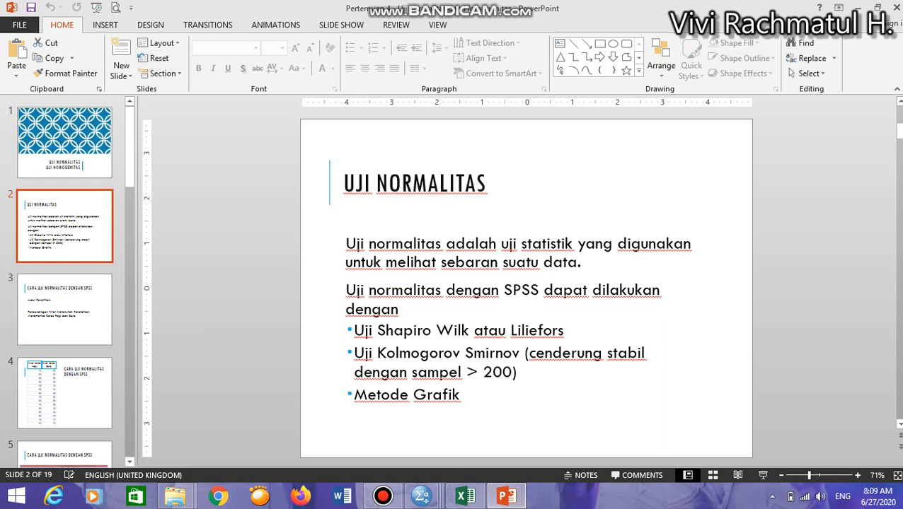
click(505, 495)
click(469, 498)
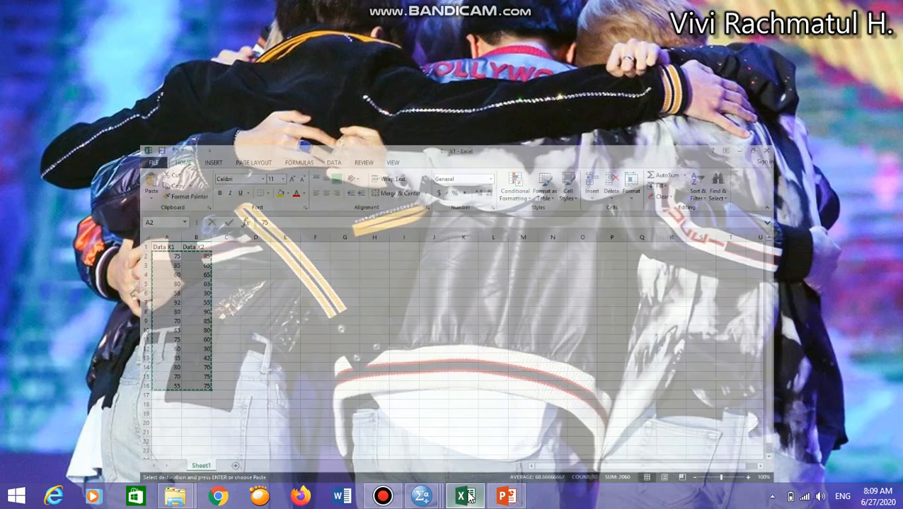
double_click(214, 225)
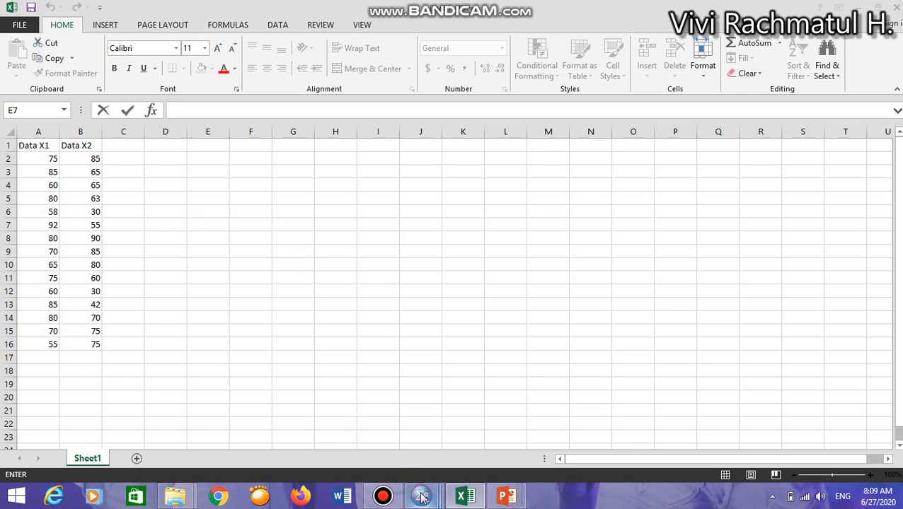
Step: Switch to the SPSS Data Editor and define two variables named X1 and X2 in Variable View
mouse_move(422, 497)
click(539, 414)
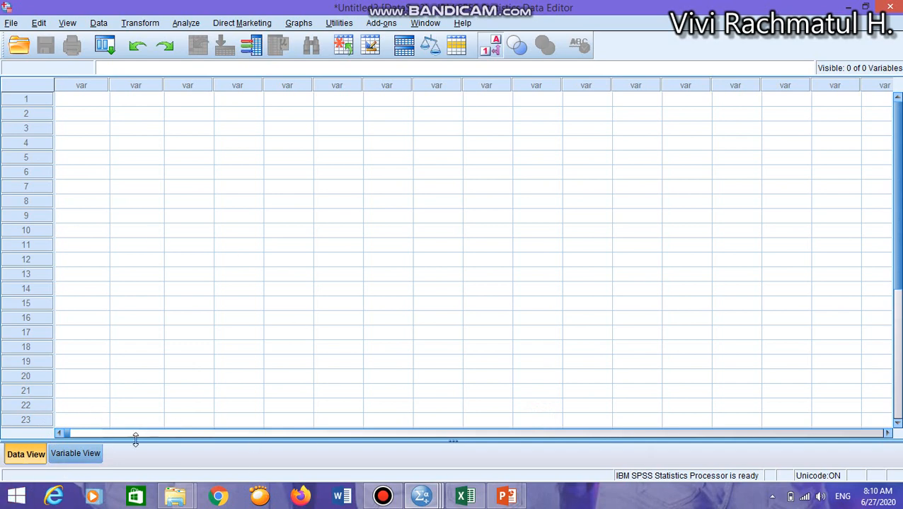
click(89, 451)
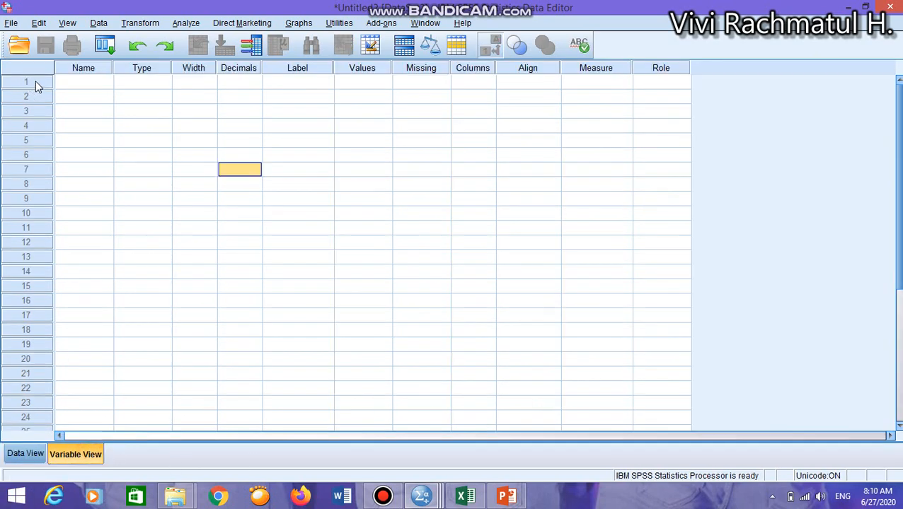
click(90, 83)
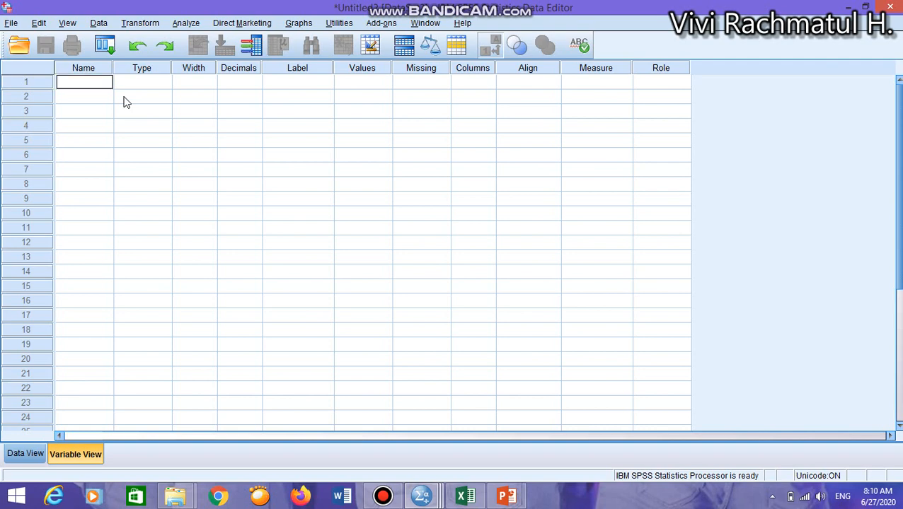
text(x1)
key(BackSpace)
key(BackSpace)
text(X1)
key(Return)
text(X2)
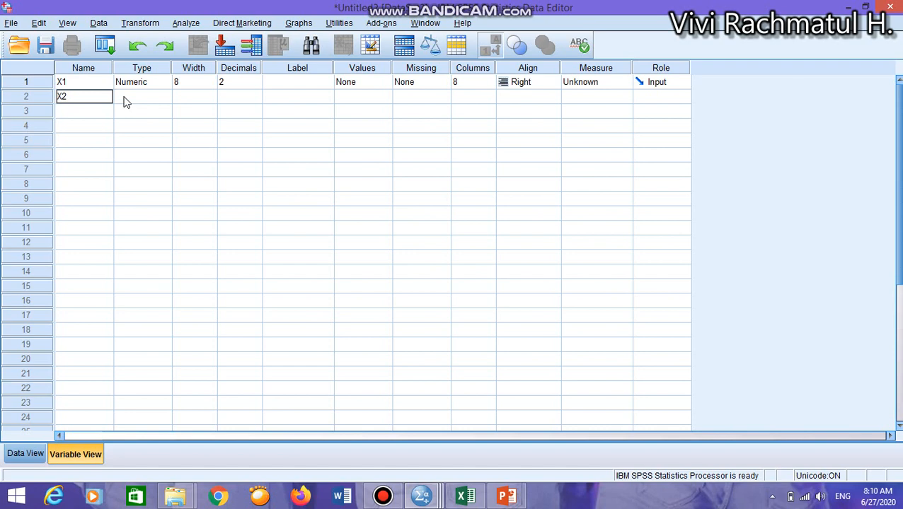
click(124, 101)
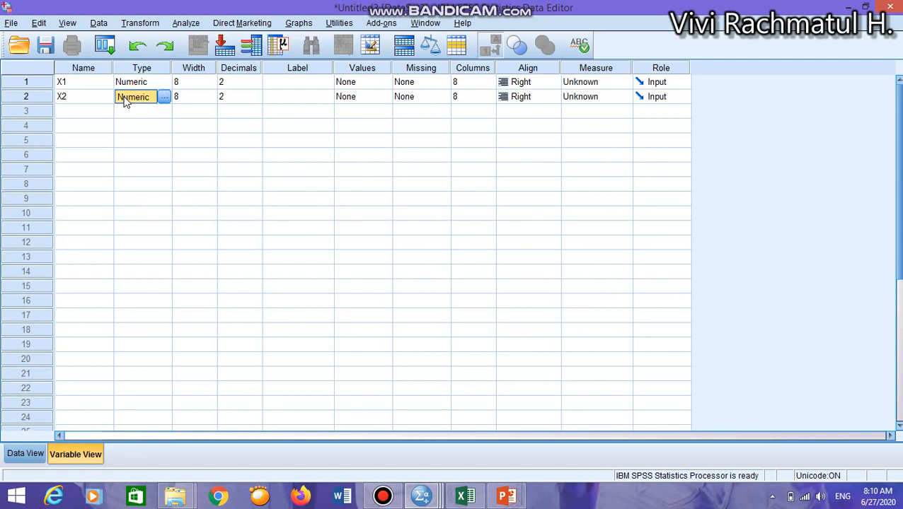
Step: Inspect the variable type options of X1, keeping Numeric, and check the width cells of both variables
click(131, 82)
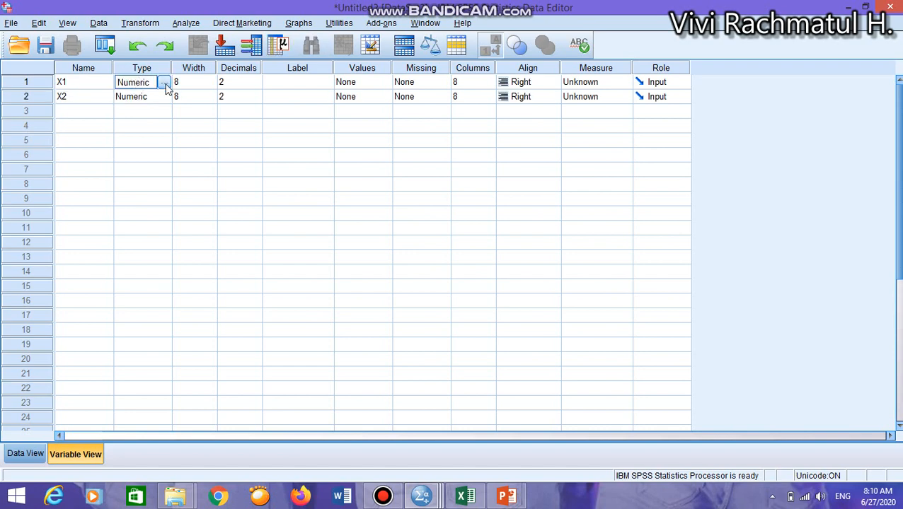
click(164, 84)
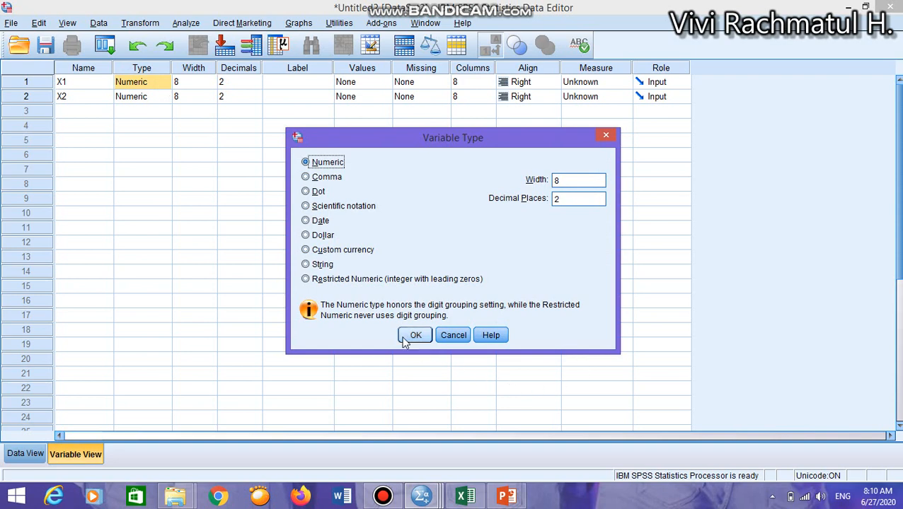
click(410, 336)
click(143, 99)
click(195, 82)
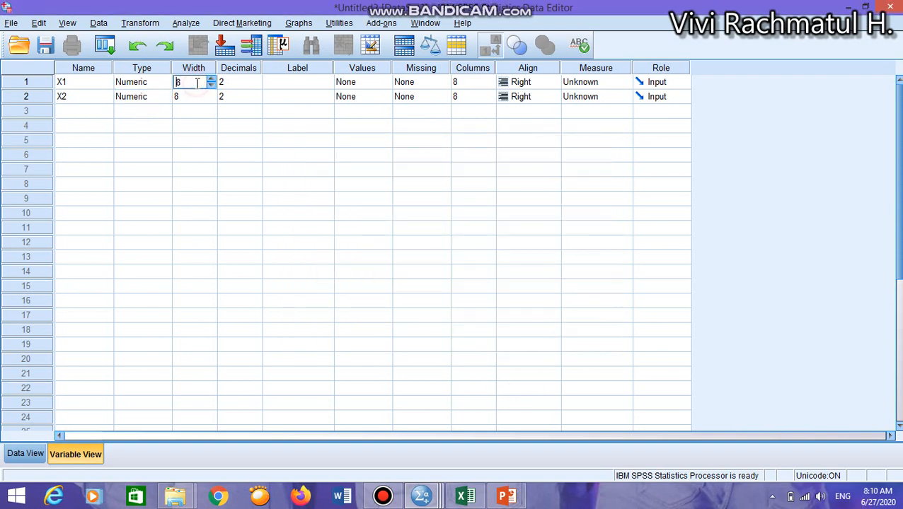
click(197, 96)
click(195, 82)
Step: Set the decimals of both X1 and X2 to 0, leaving their labels empty
click(247, 83)
key(BackSpace)
text(0)
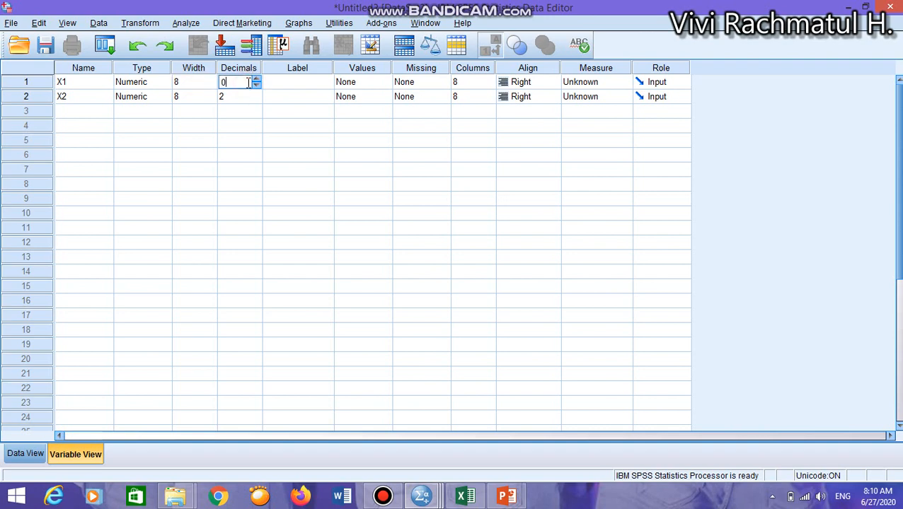
click(252, 98)
key(BackSpace)
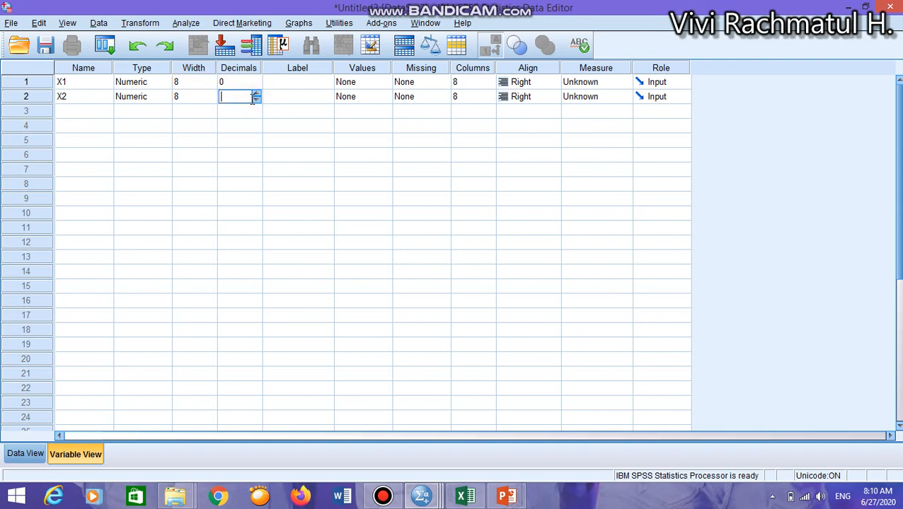
text(0)
click(317, 83)
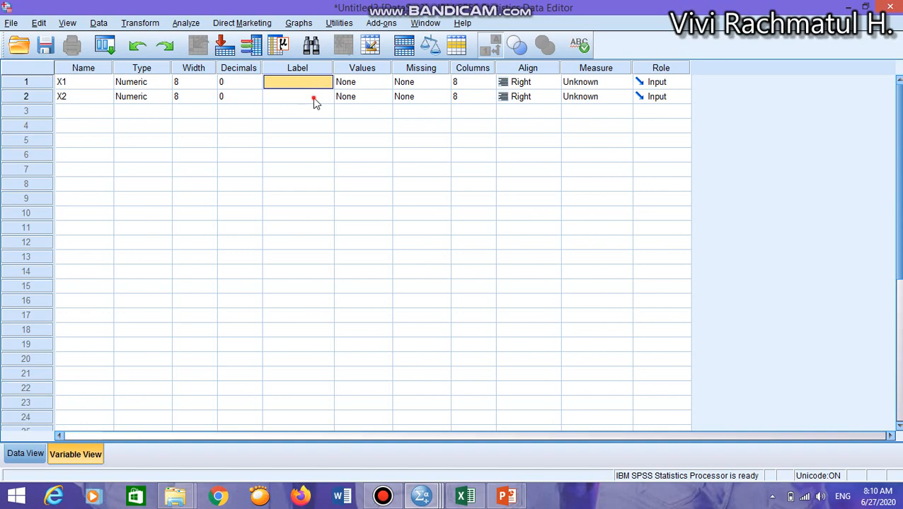
click(315, 100)
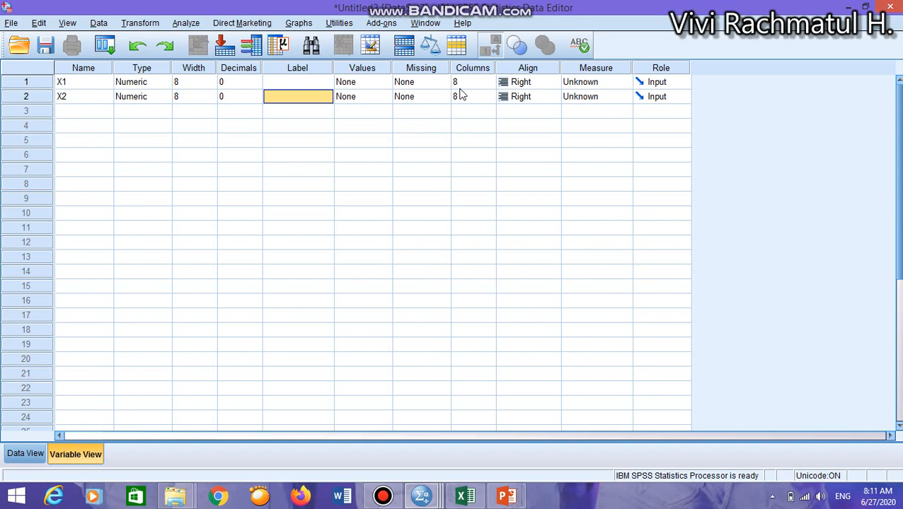
Step: Set the measurement level of X1 and X2 to Scale
click(579, 81)
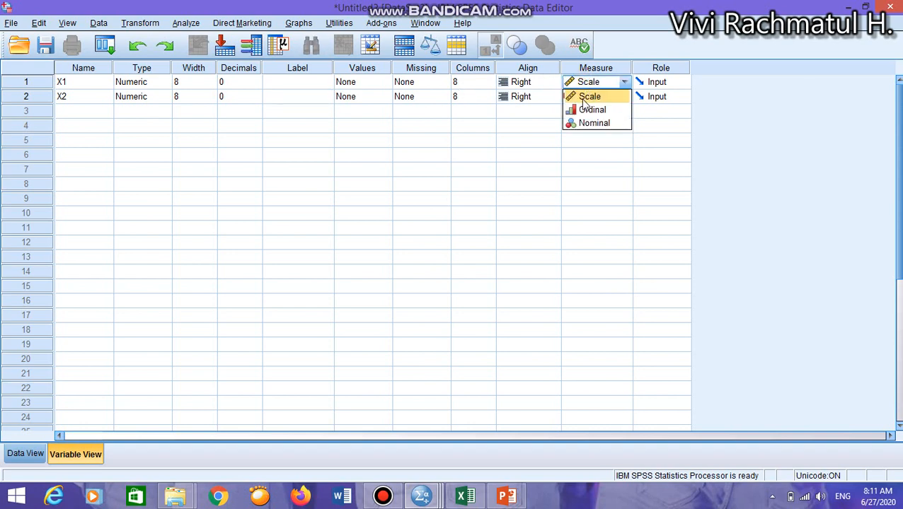
click(584, 96)
click(583, 100)
click(585, 112)
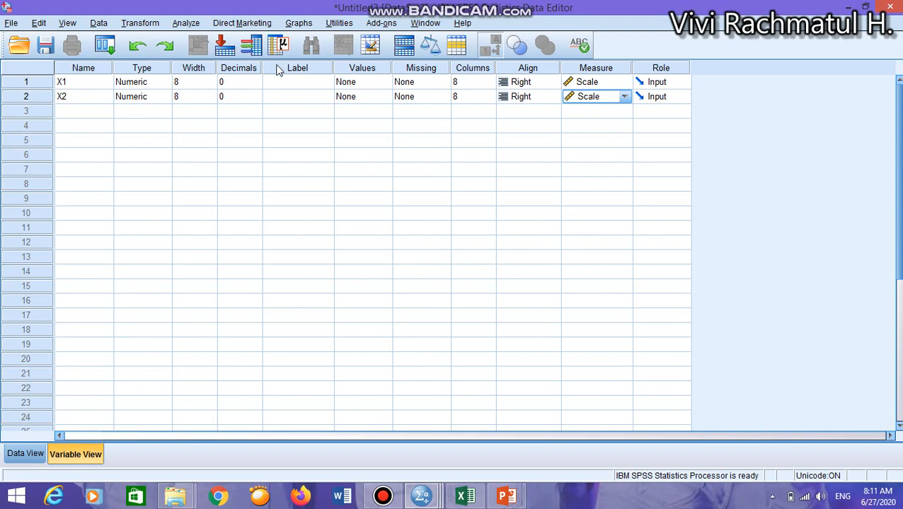
Step: Show the SPSS Data View, and copy the Data X1 and Data X2 values in cells A2:B16 from Excel
click(24, 456)
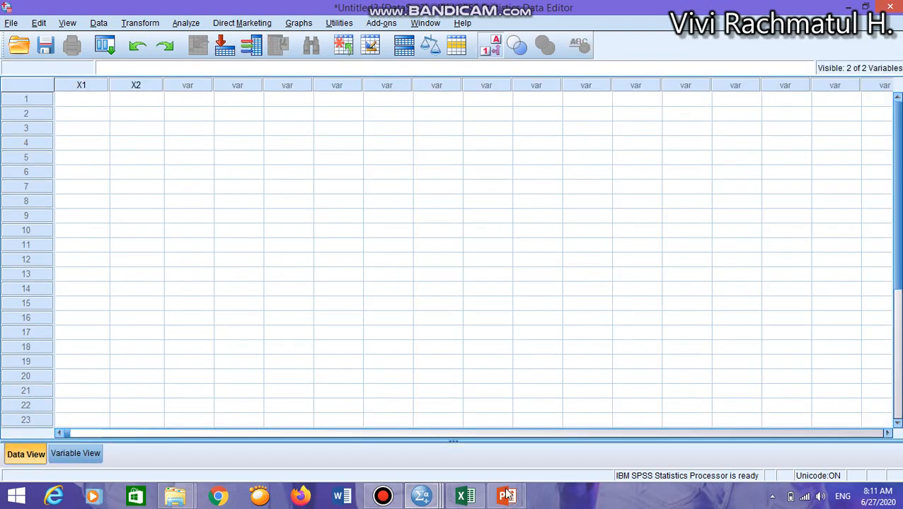
click(467, 498)
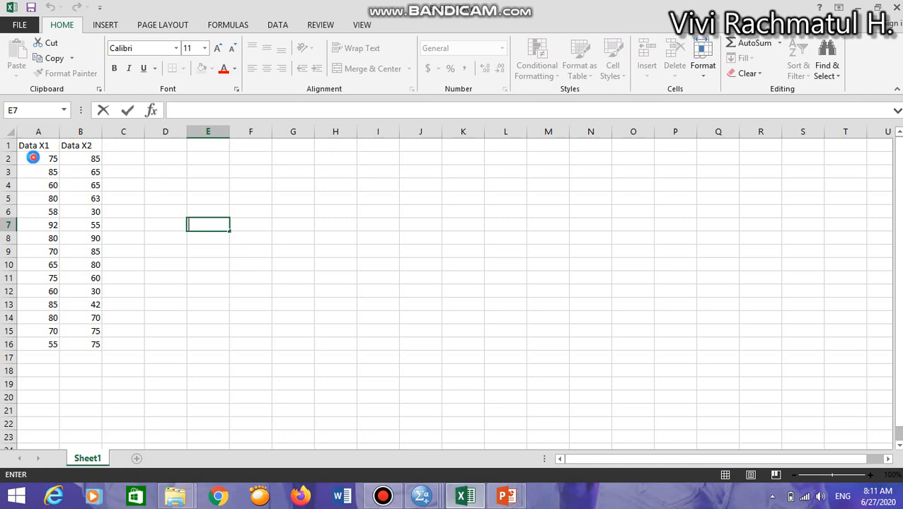
drag(28, 157, 93, 342)
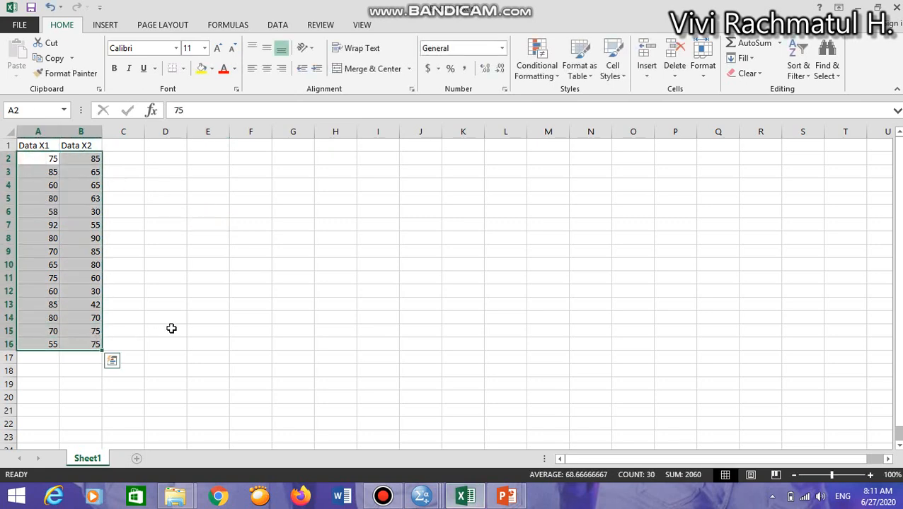
key(ctrl+c)
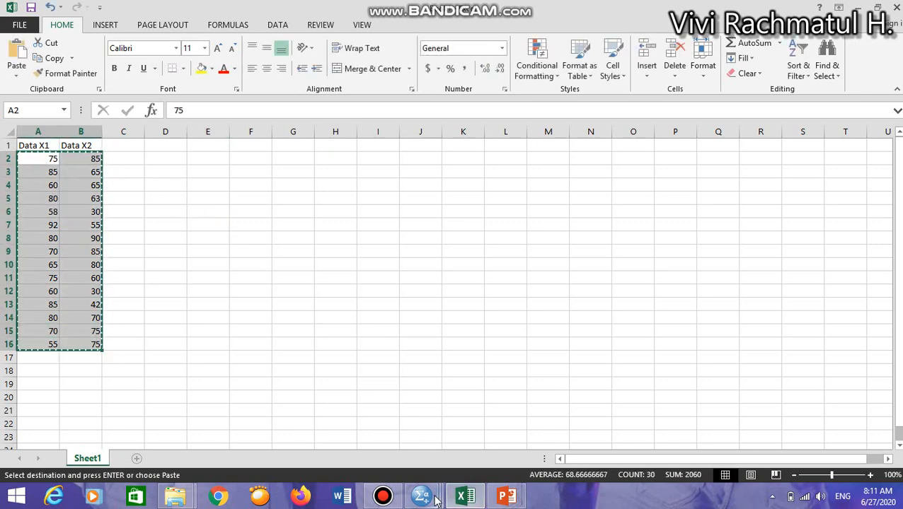
Step: Paste the copied values into SPSS starting at row 1 of X1, and check the first and last rows
click(434, 499)
click(544, 408)
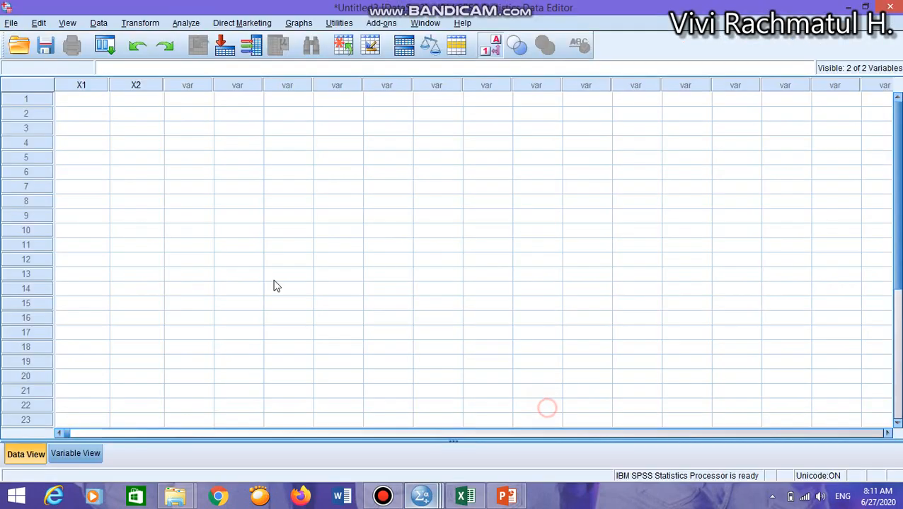
click(83, 99)
key(ctrl+v)
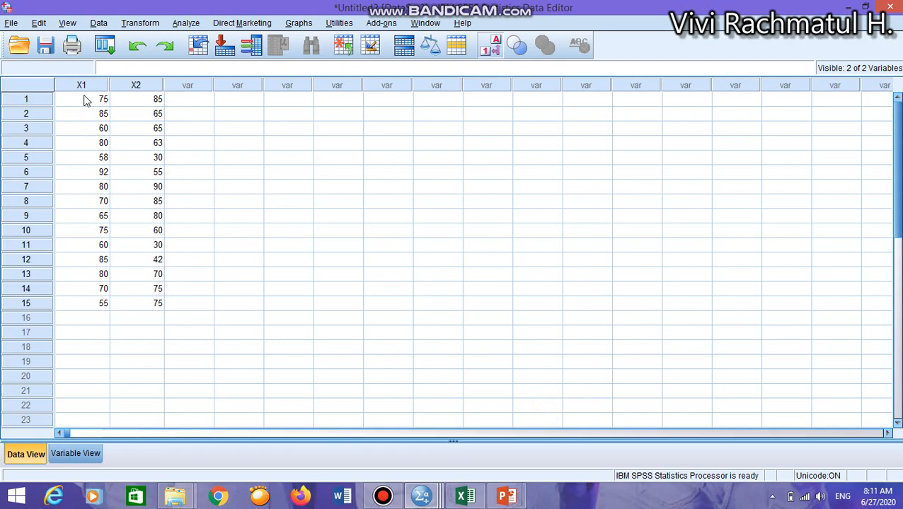
click(84, 99)
click(133, 104)
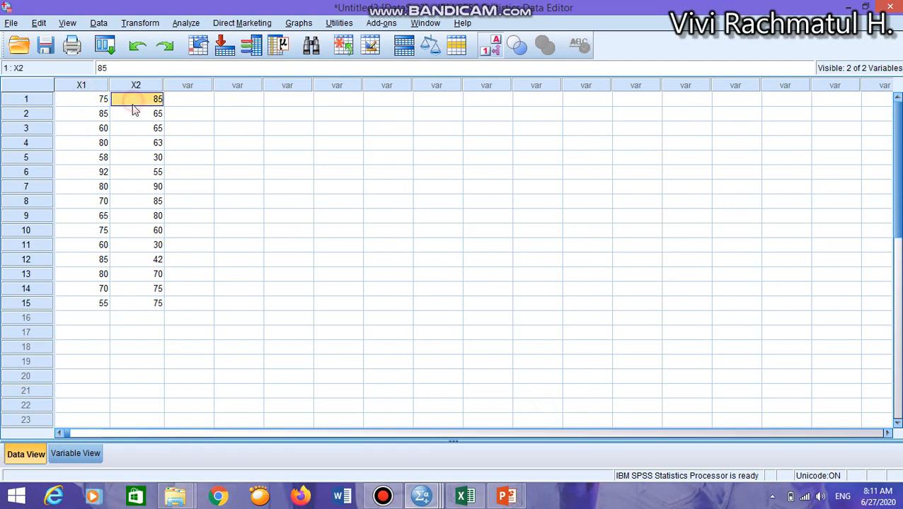
click(101, 122)
click(80, 306)
click(139, 309)
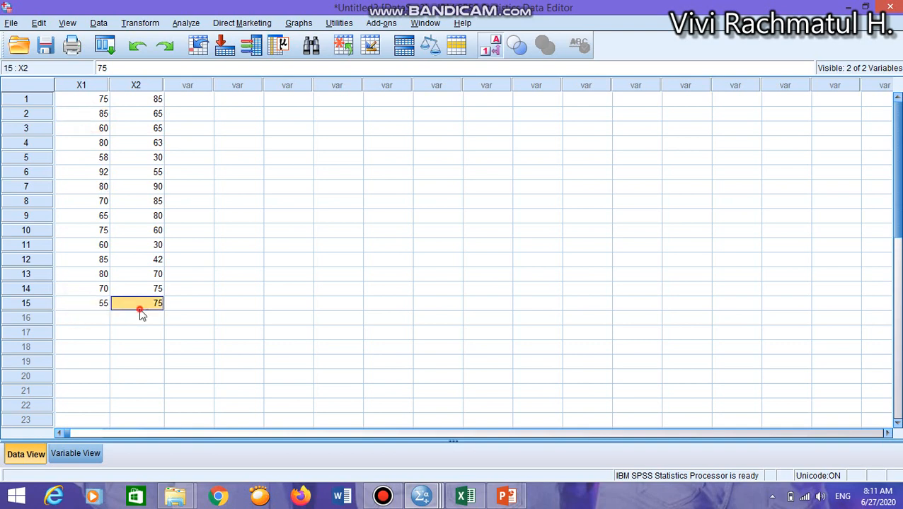
click(280, 307)
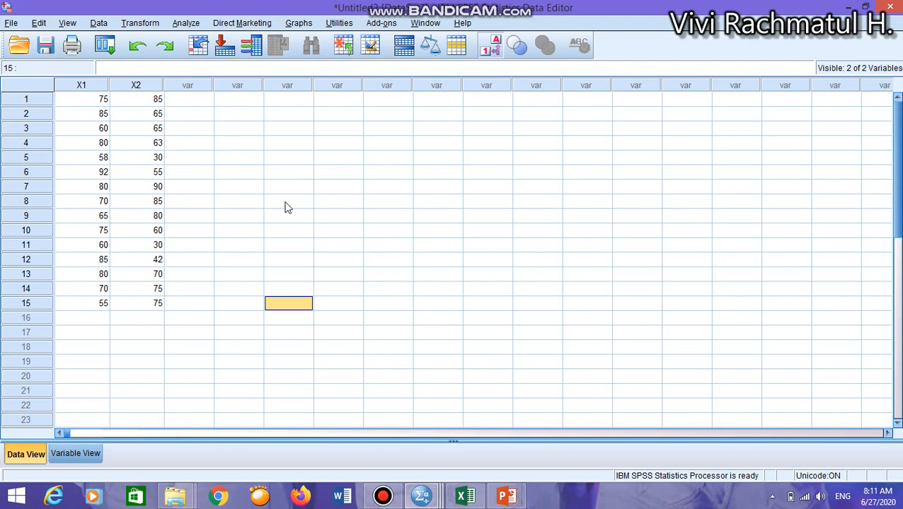
Step: Start the Explore analysis from Descriptive Statistics and add X1 and X2 to the Dependent List
click(184, 24)
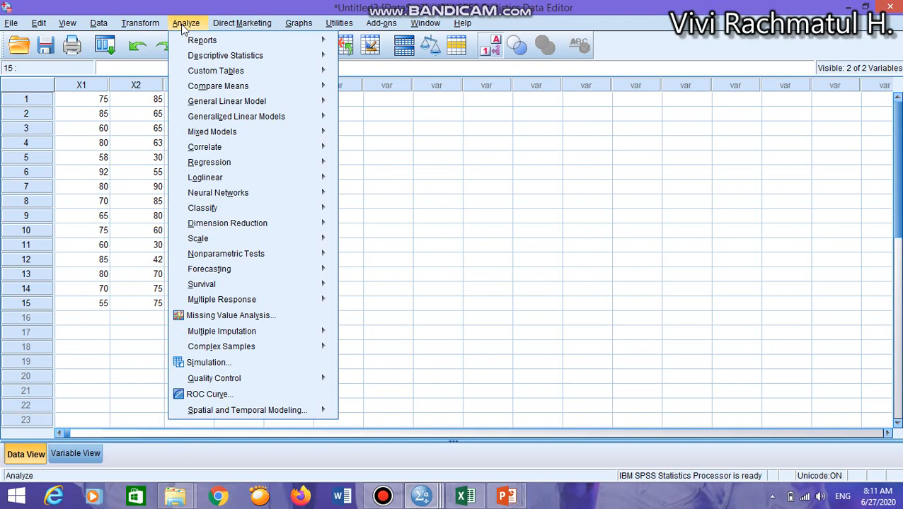
mouse_move(202, 61)
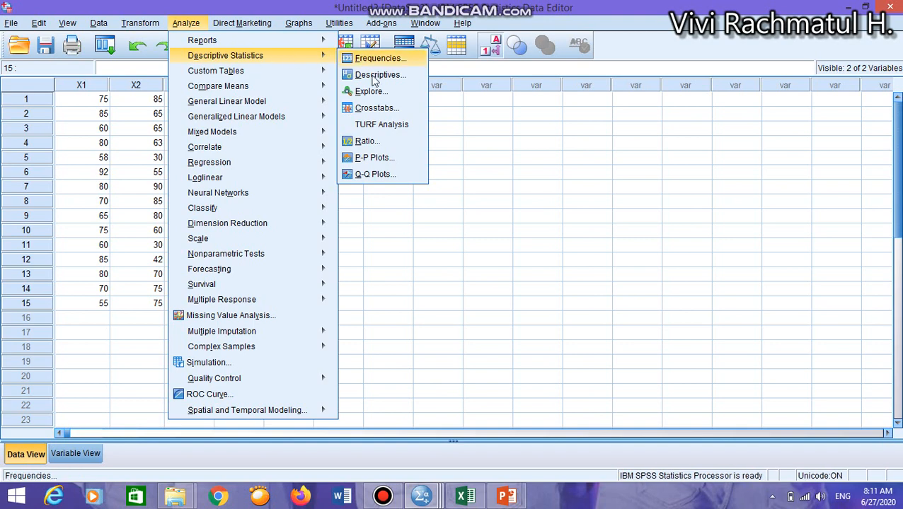
click(406, 98)
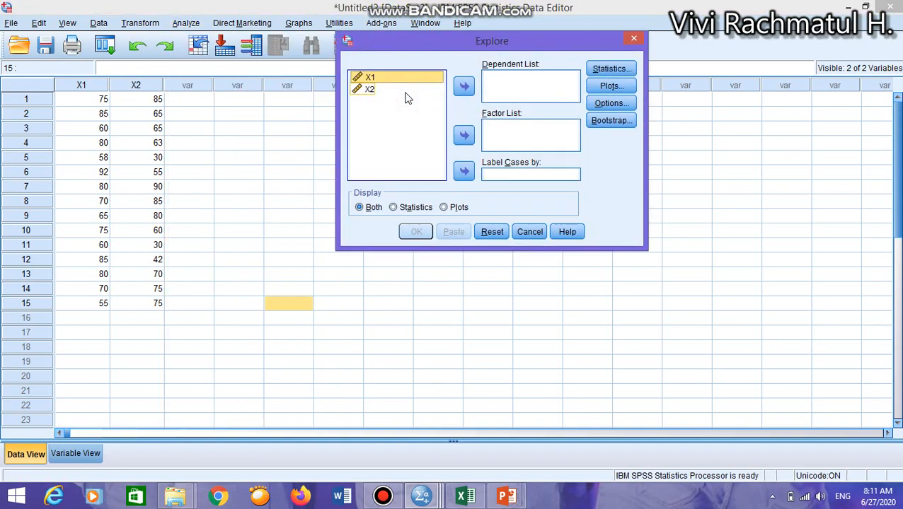
click(387, 78)
click(463, 87)
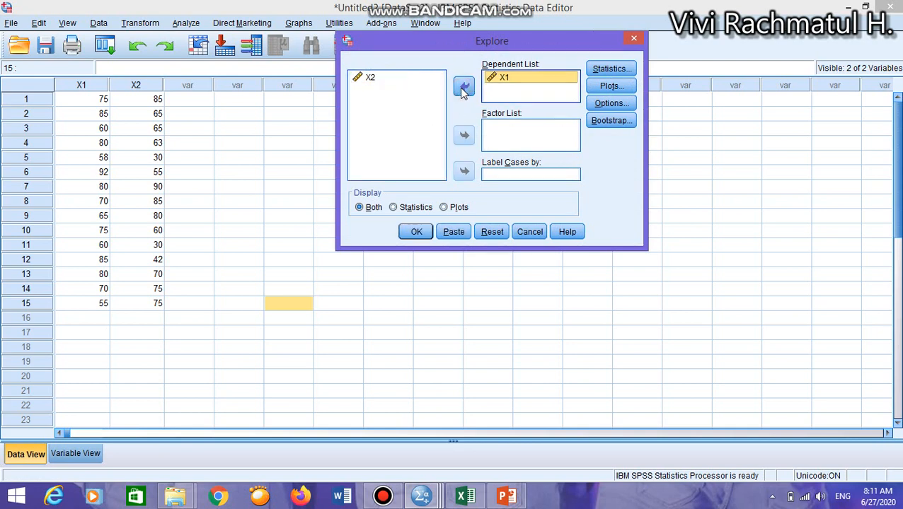
click(368, 78)
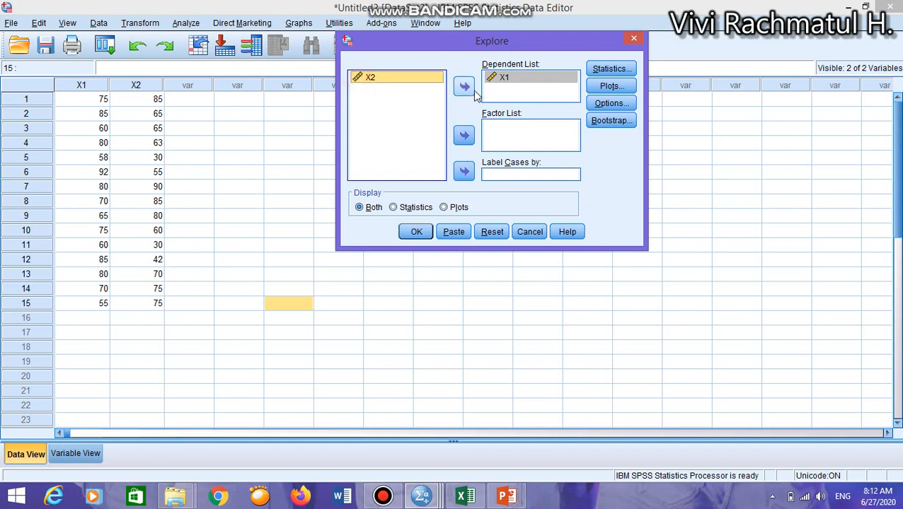
click(463, 85)
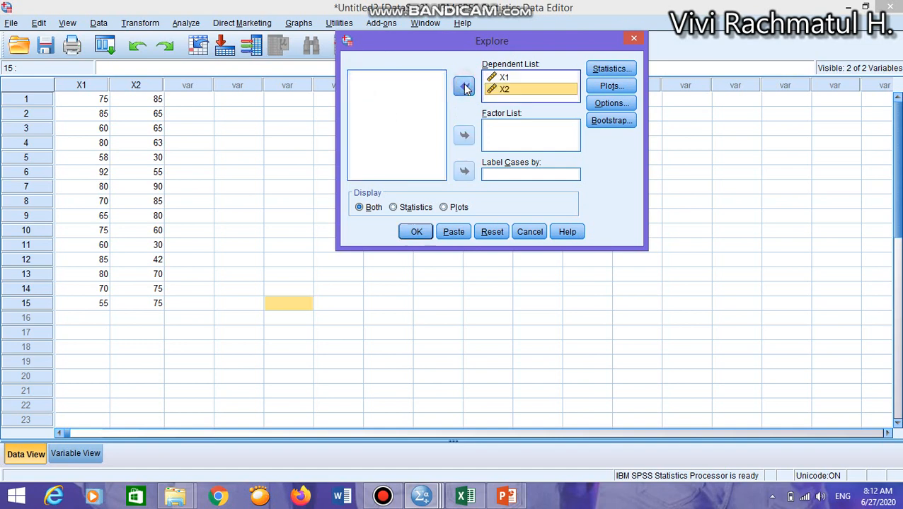
Step: Configure the Explore plots with factor levels together, stem-and-leaf, and normality plots with tests enabled, leaving the histogram off
click(610, 86)
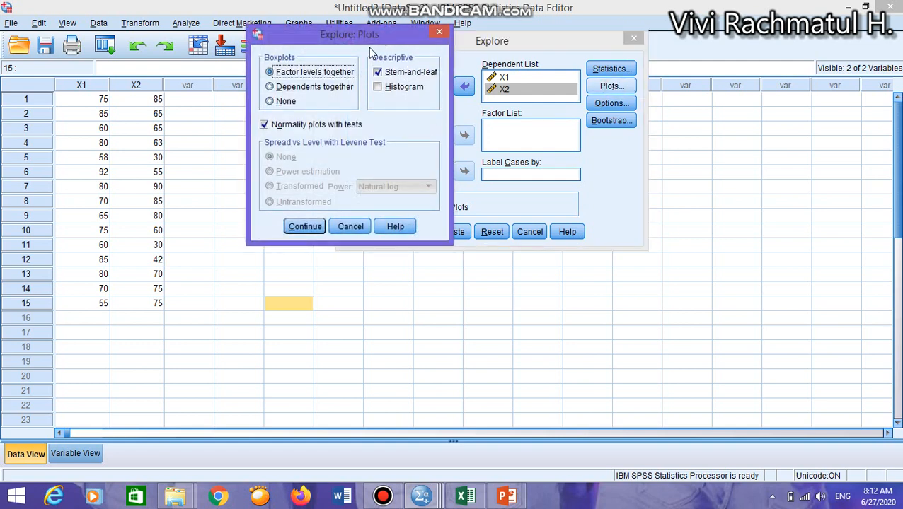
click(393, 96)
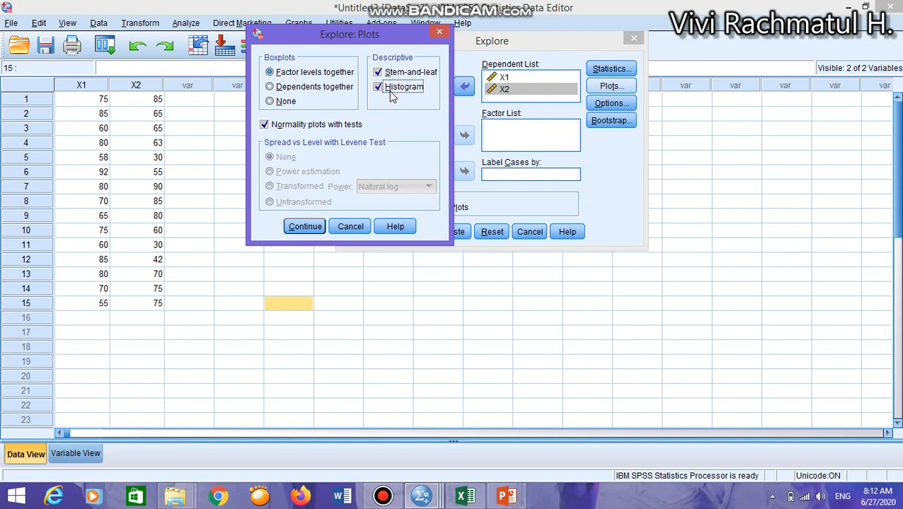
click(393, 97)
click(269, 126)
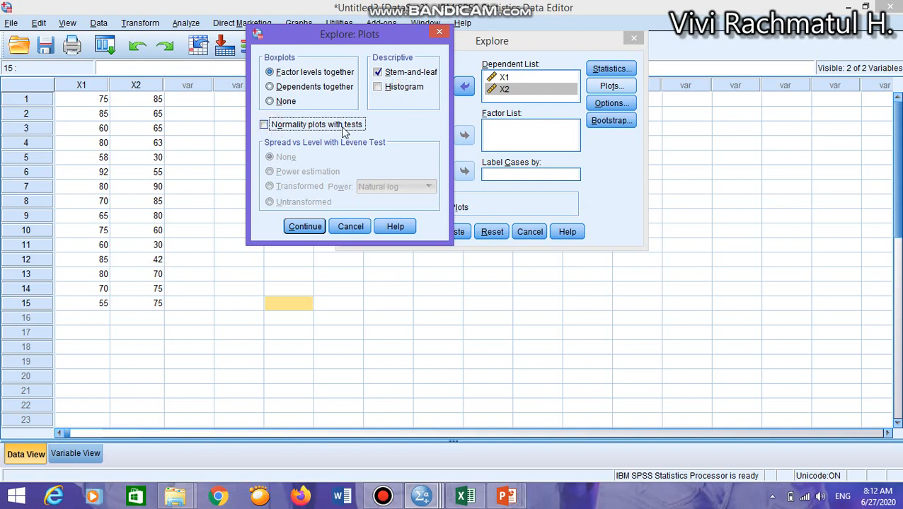
click(264, 127)
click(302, 227)
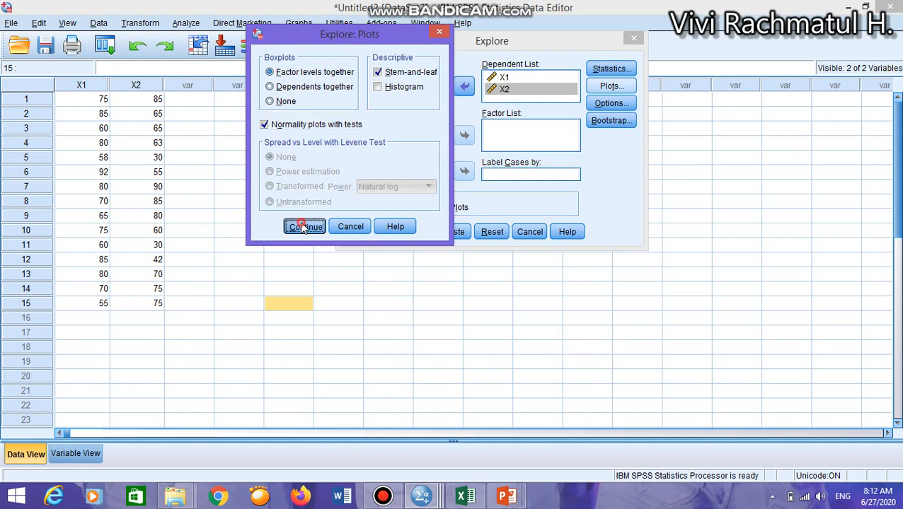
Step: Accept listwise exclusion of missing cases and descriptives with a 95% confidence interval for the mean, and run the Explore analysis
click(612, 103)
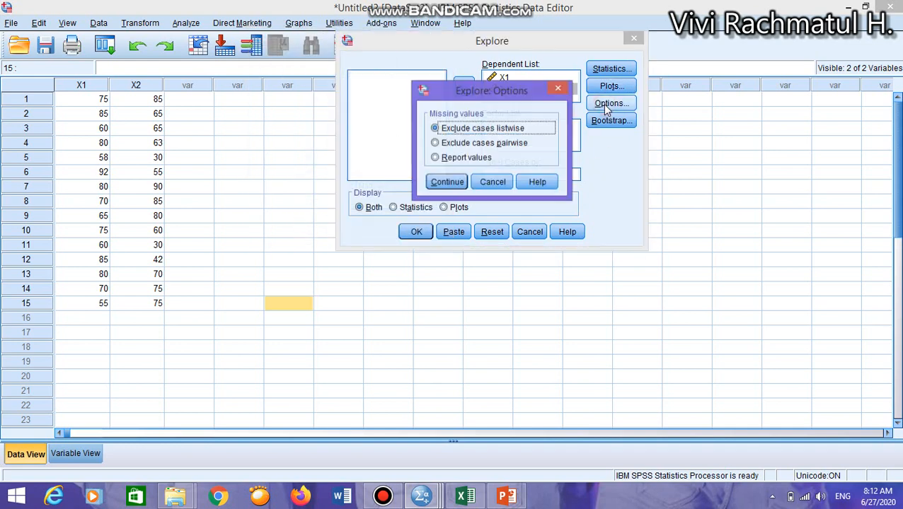
click(438, 182)
click(601, 68)
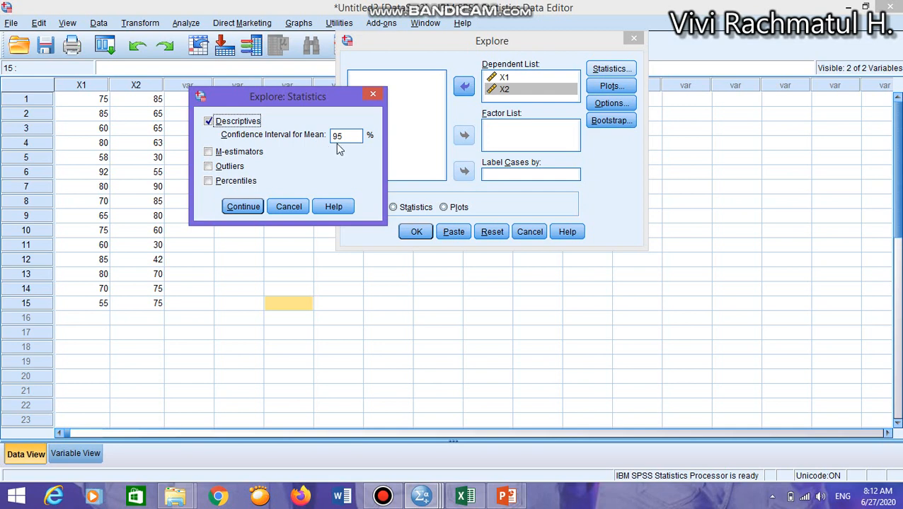
click(237, 208)
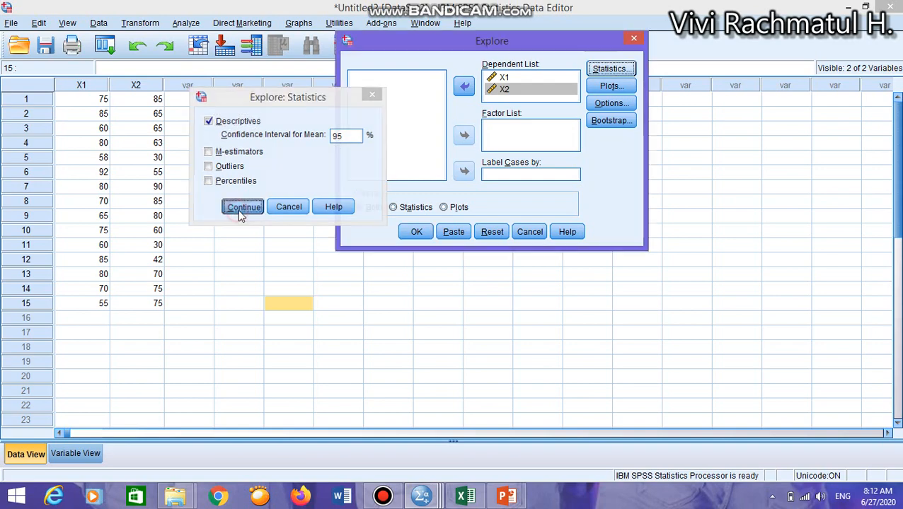
click(416, 232)
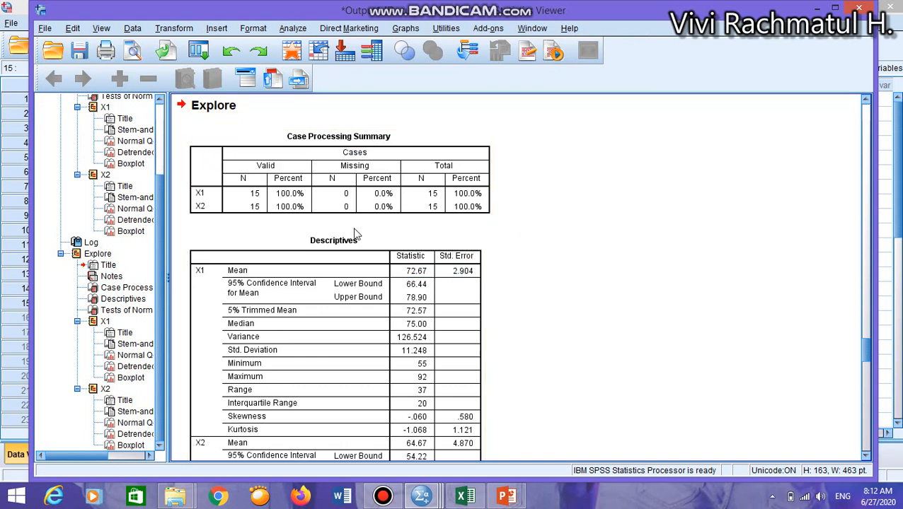
Step: Examine the Case Processing Summary and Descriptives tables for X1 and X2, and select the Tests of Normality table
scroll(352, 231, down, 1)
scroll(353, 230, up, 1)
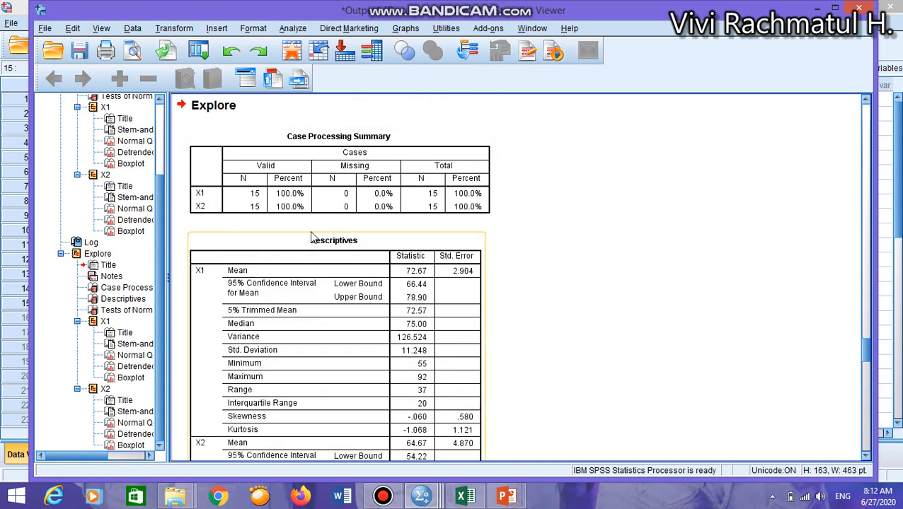
scroll(318, 260, down, 1)
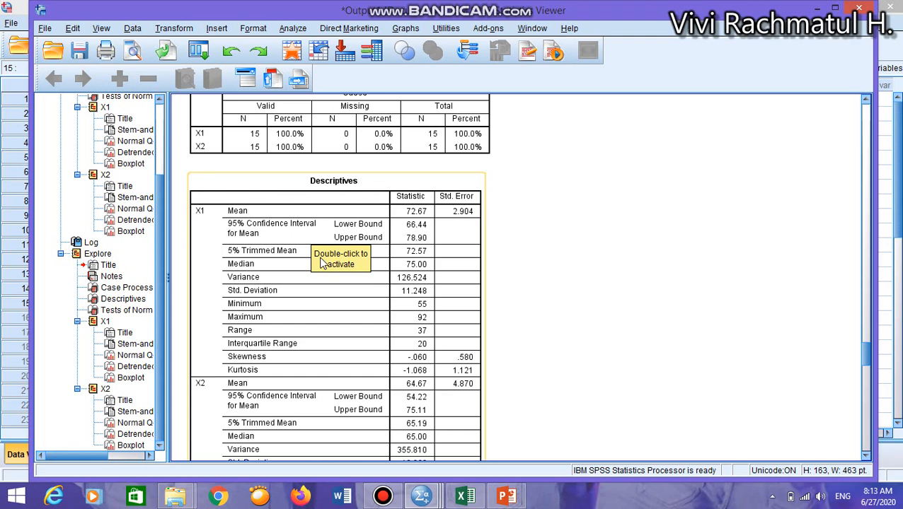
scroll(322, 263, down, 1)
scroll(322, 263, down, 1)
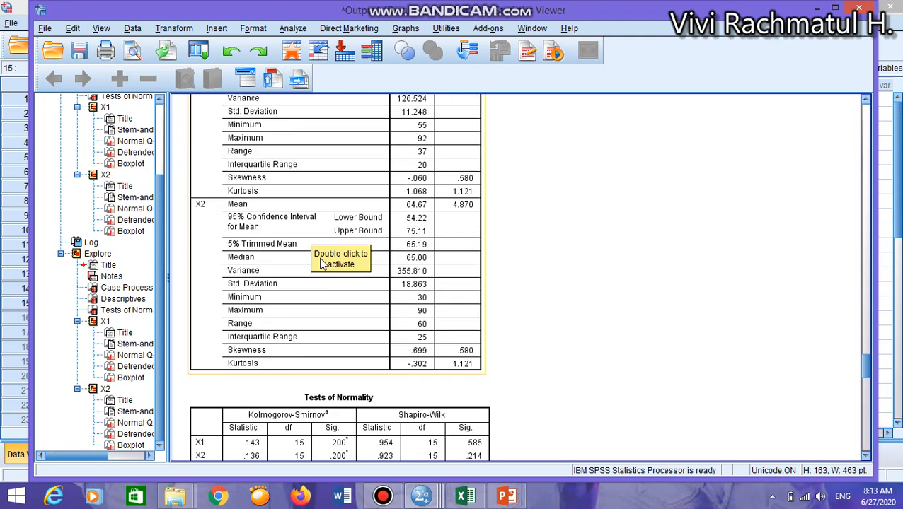
scroll(322, 263, up, 1)
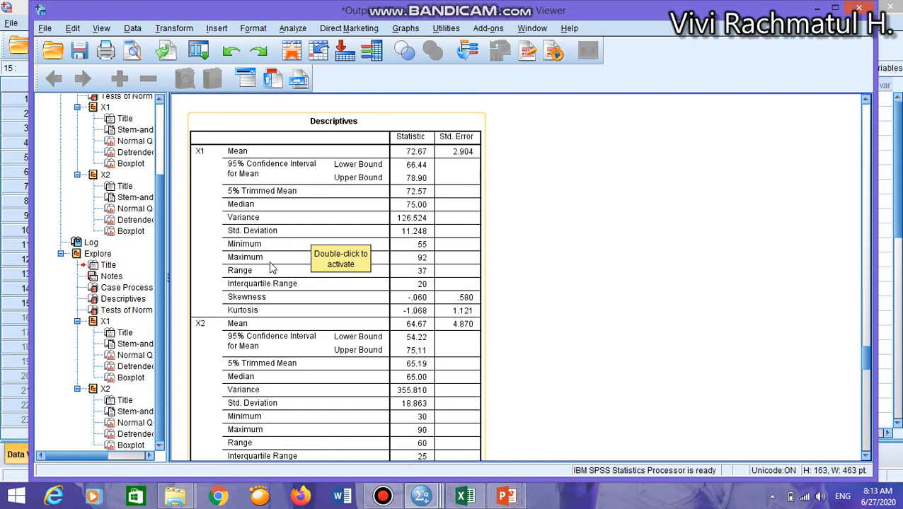
scroll(271, 265, down, 3)
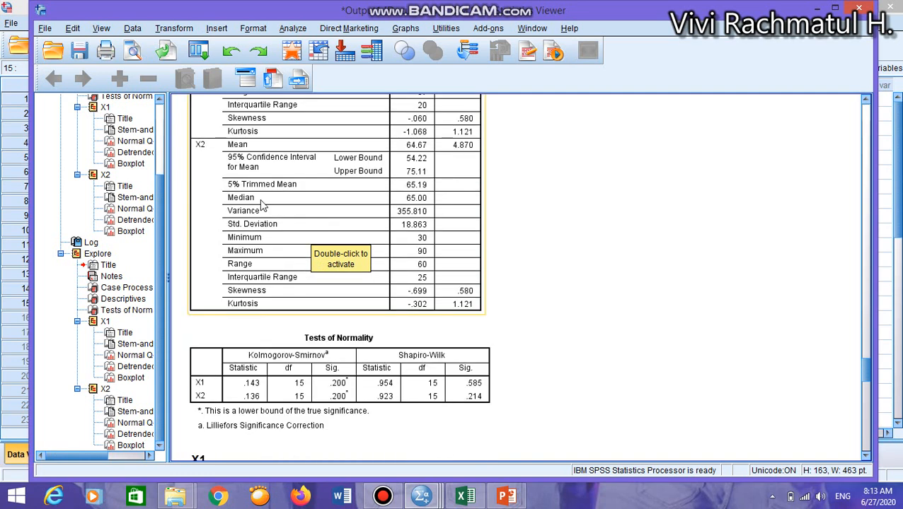
scroll(283, 249, down, 2)
click(217, 215)
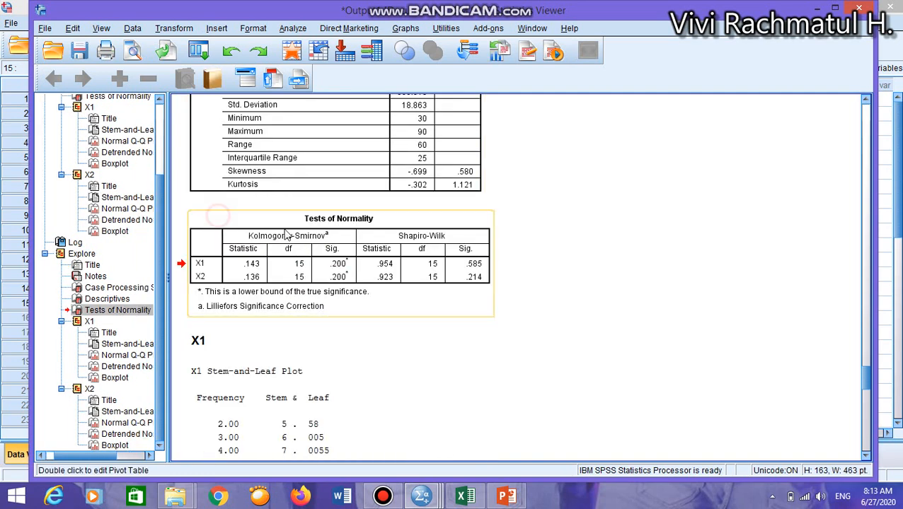